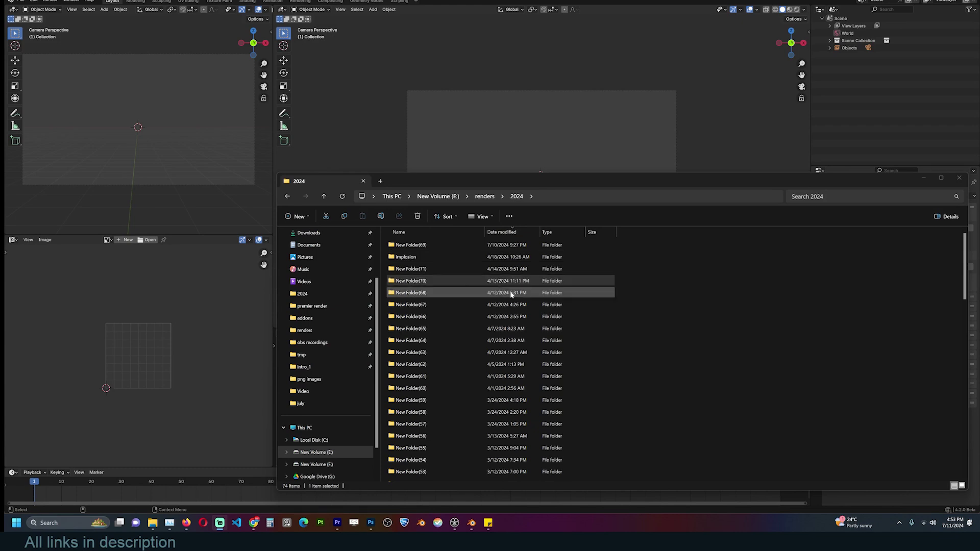
Browse the renders, viewing New Folder(25)'s PNG frames, then selecting New Folder(13) in 2024
scroll(459, 282, "down", 8)
scroll(458, 286, "down", 5)
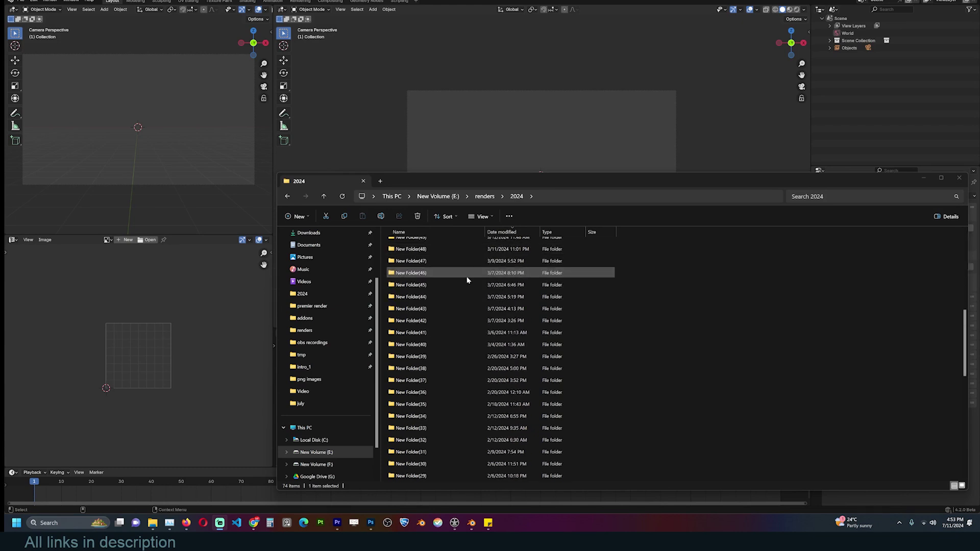
scroll(459, 306, "down", 1)
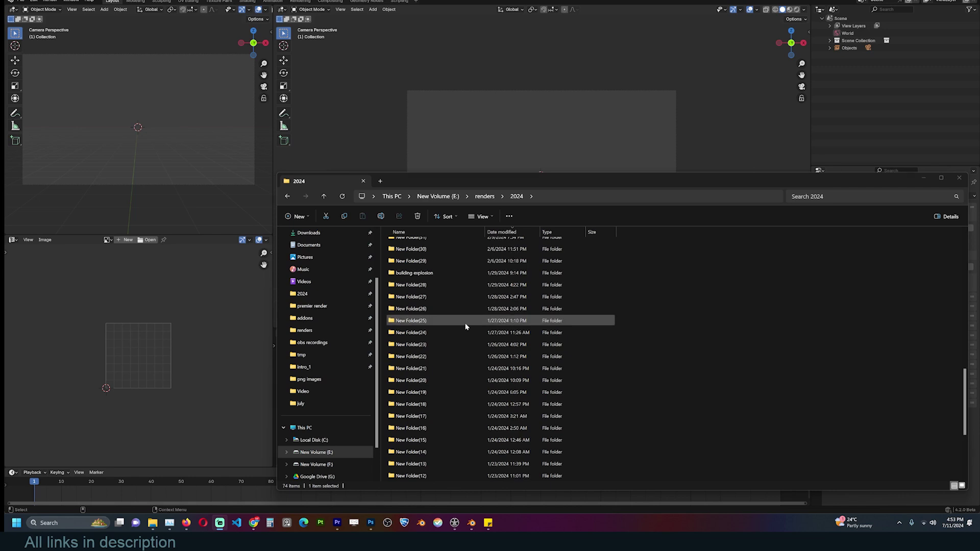
double_click(459, 320)
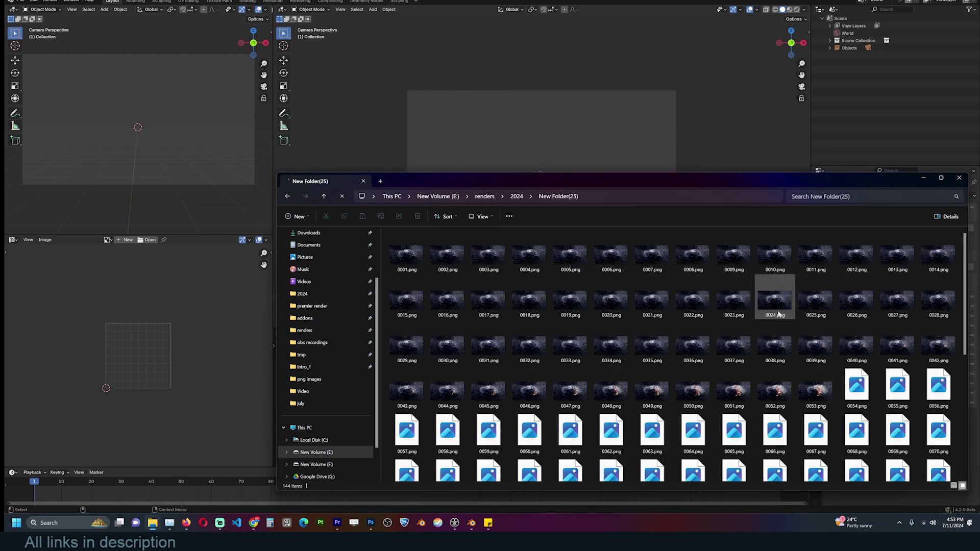
scroll(536, 291, "down", 5)
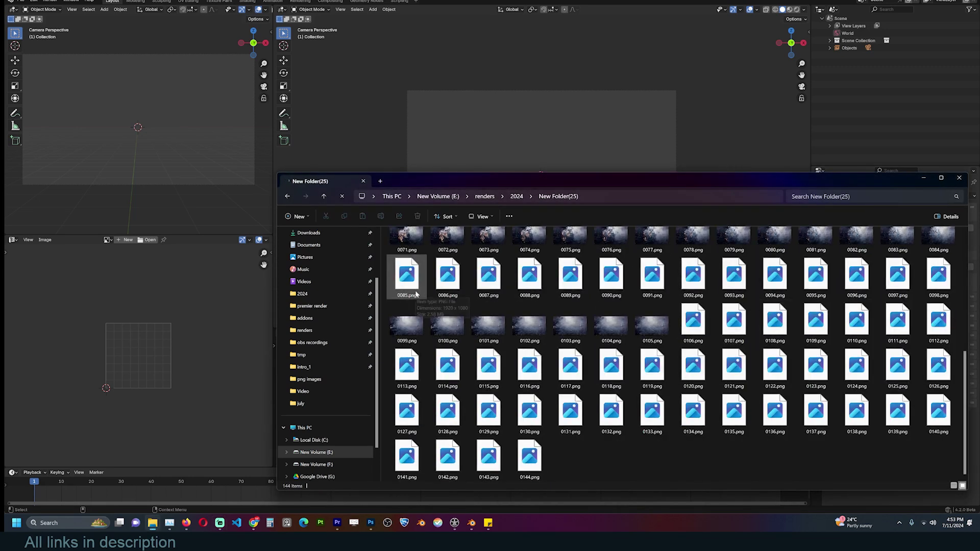
left_click(517, 196)
left_click(509, 324)
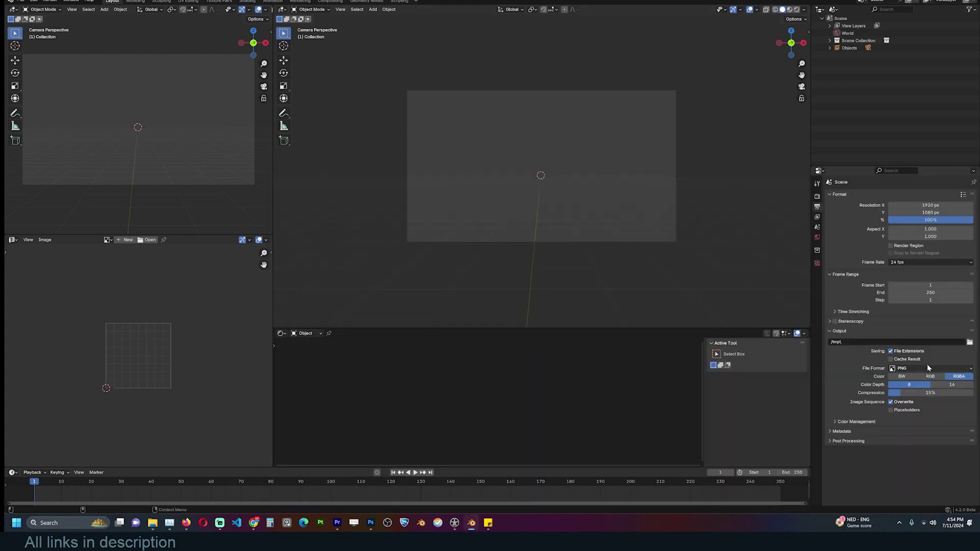
Set the render output to FFmpeg Video with an MPEG-4 container
left_click(928, 368)
left_click(939, 388)
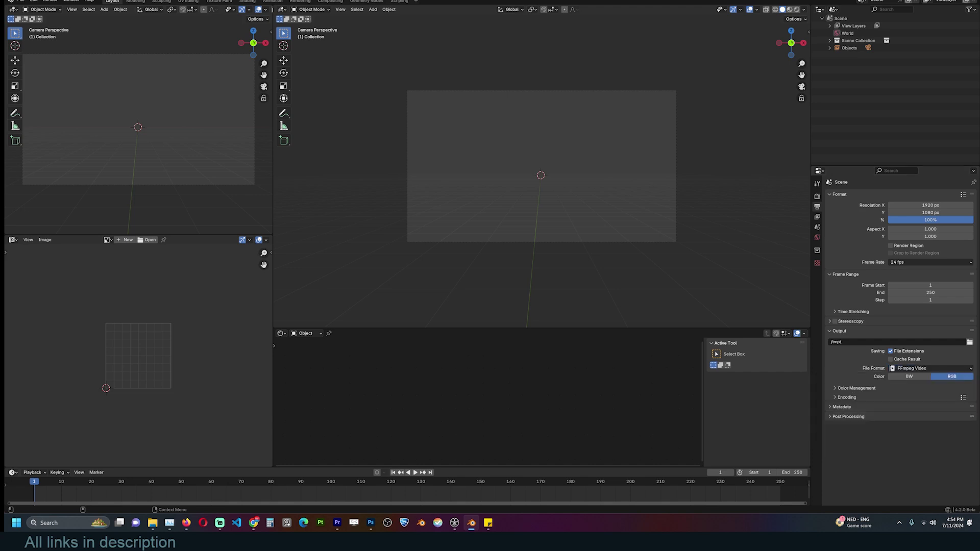
left_click(847, 397)
left_click(906, 407)
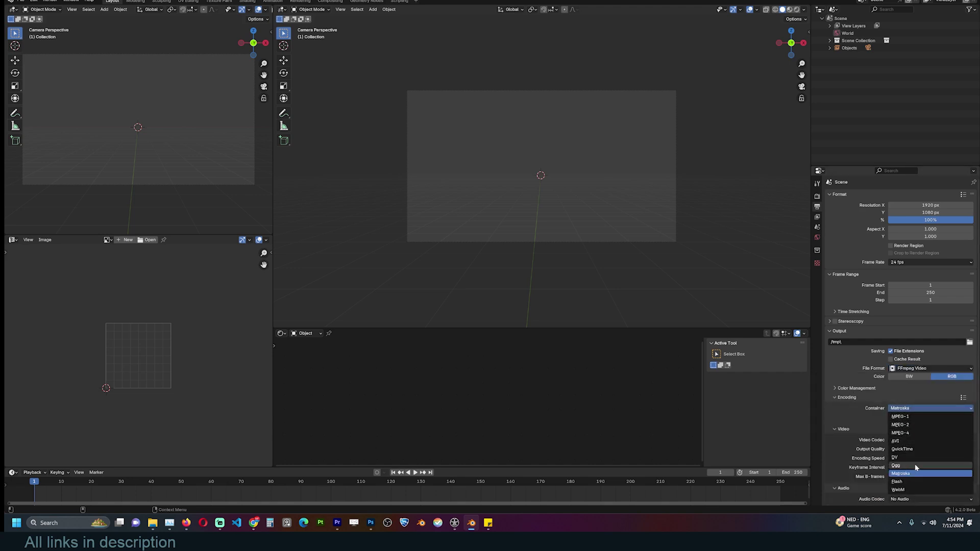
left_click(898, 489)
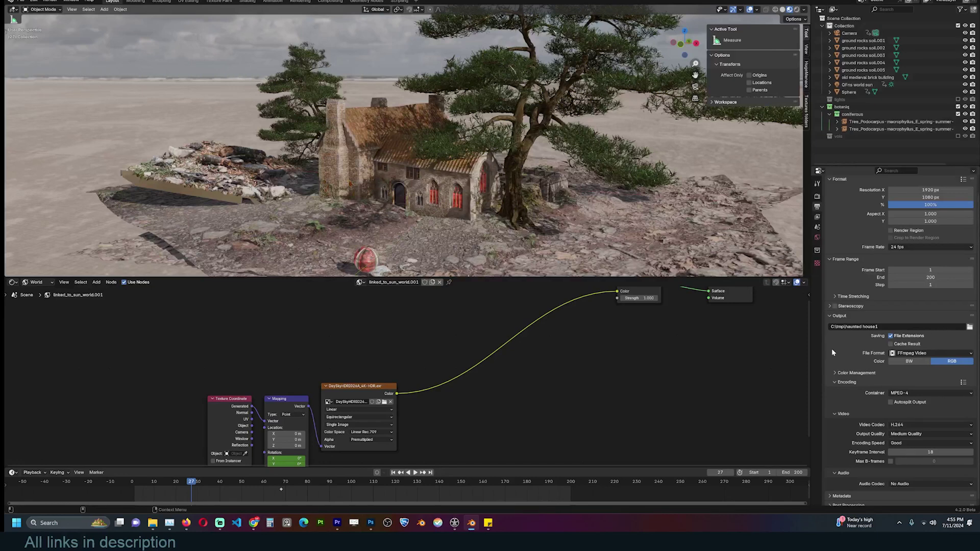
Switch the output format to JPEG and view the rendered animation
left_click(925, 353)
left_click(919, 352)
left_click(906, 371)
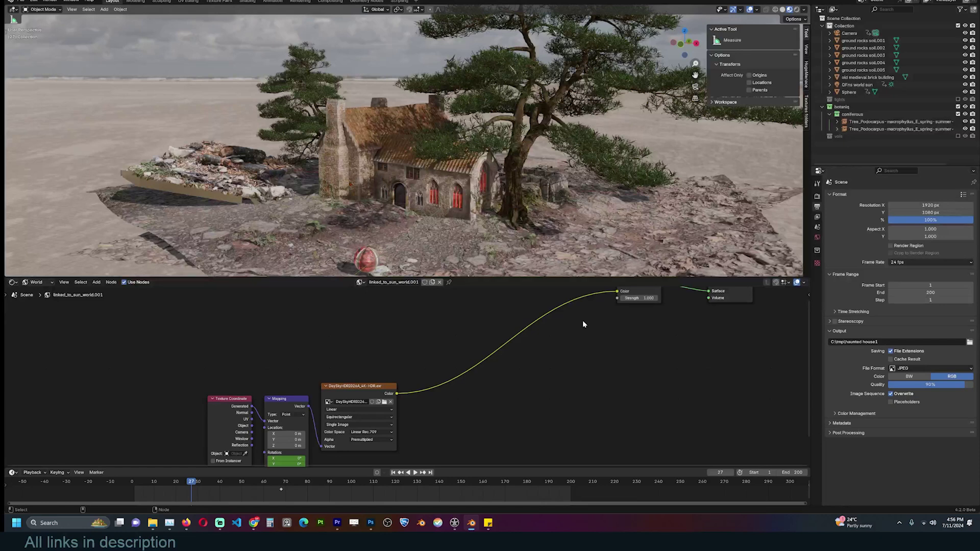
left_click(50, 1)
left_click(82, 42)
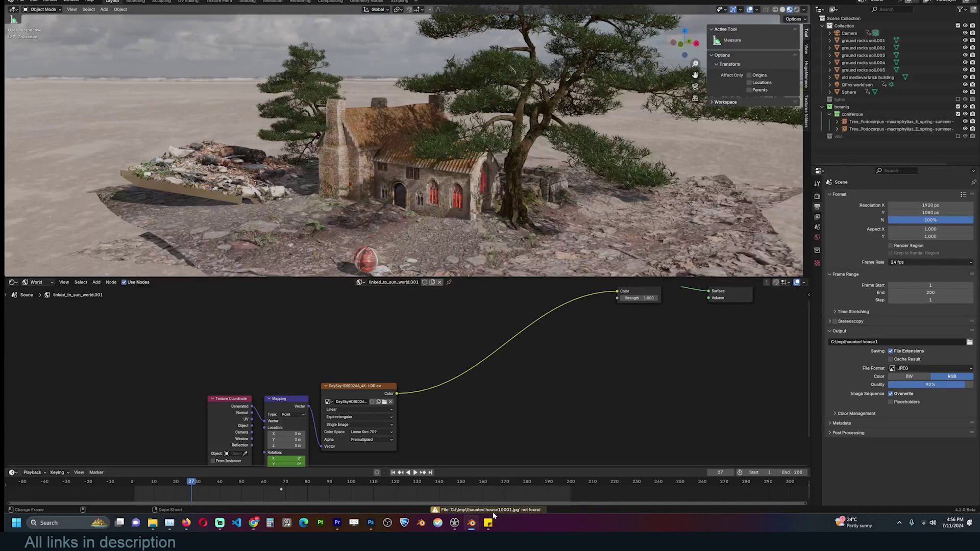
Set the output back to FFmpeg Video and play the rendered haunted house animation
left_click(932, 368)
left_click(932, 391)
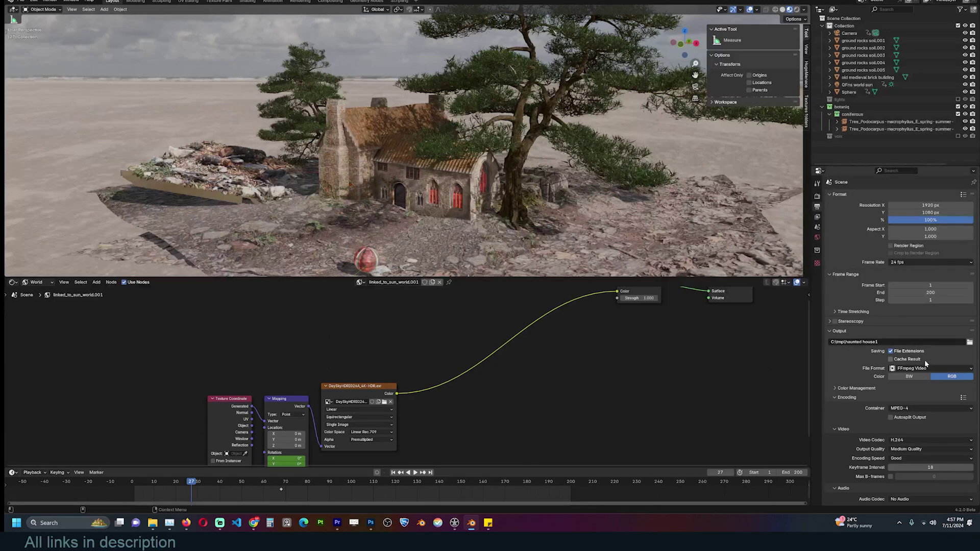
key("ctrl+F11")
left_click_drag(365, 238, 601, 142)
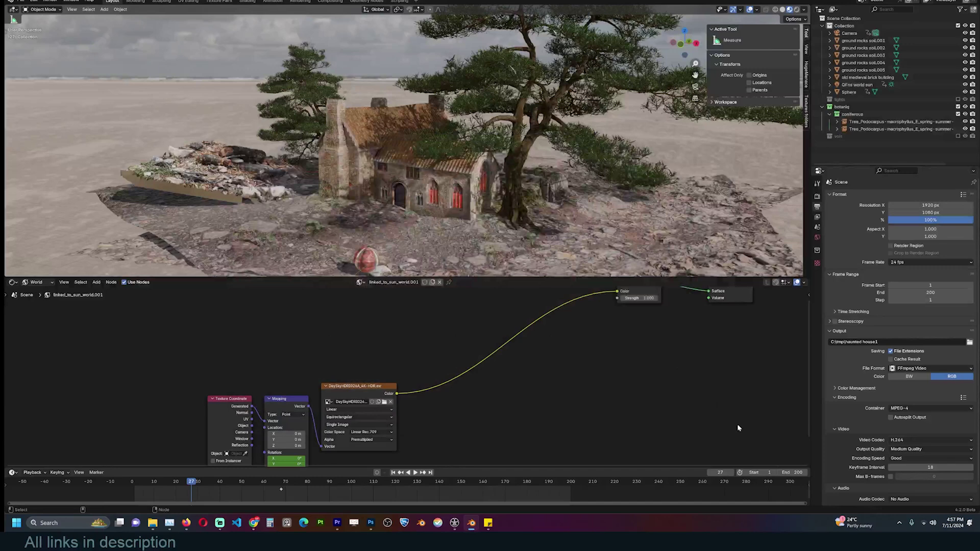
Set the frame range End to 199, replay the animation, and bring up File Explorer
left_click(778, 472)
key("ctrl+F11")
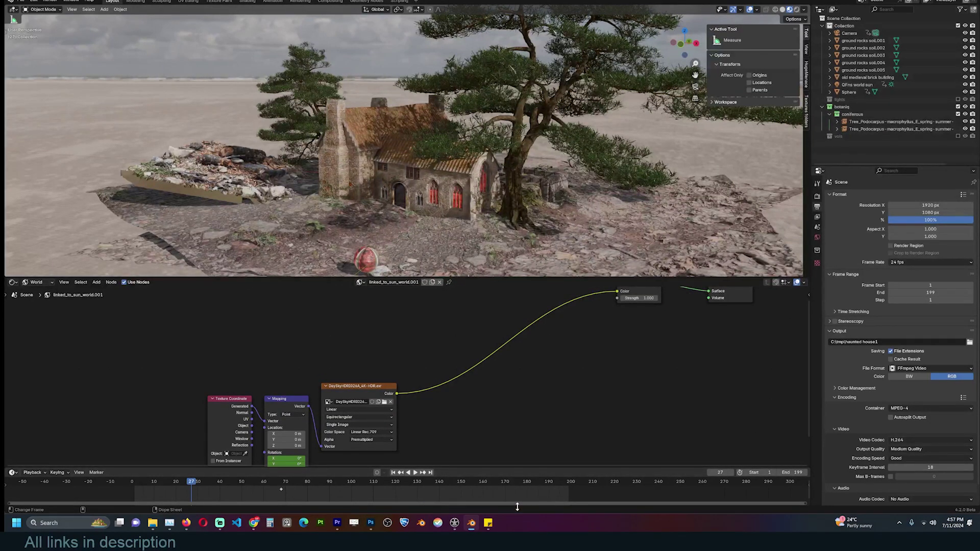
left_click(152, 522)
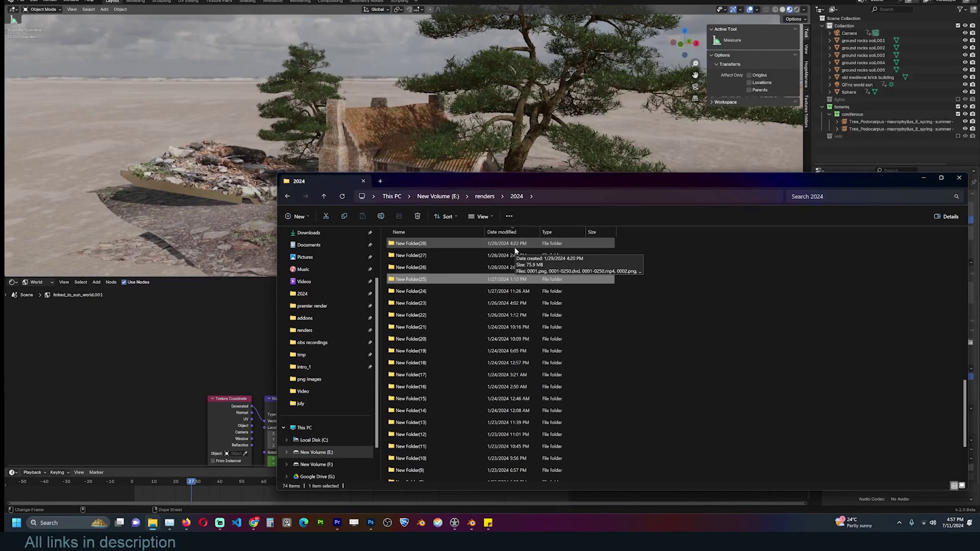
In the tmp folder, play rain_demo20001-1105.mp4 and rain70000-0120.mp4
left_click(301, 354)
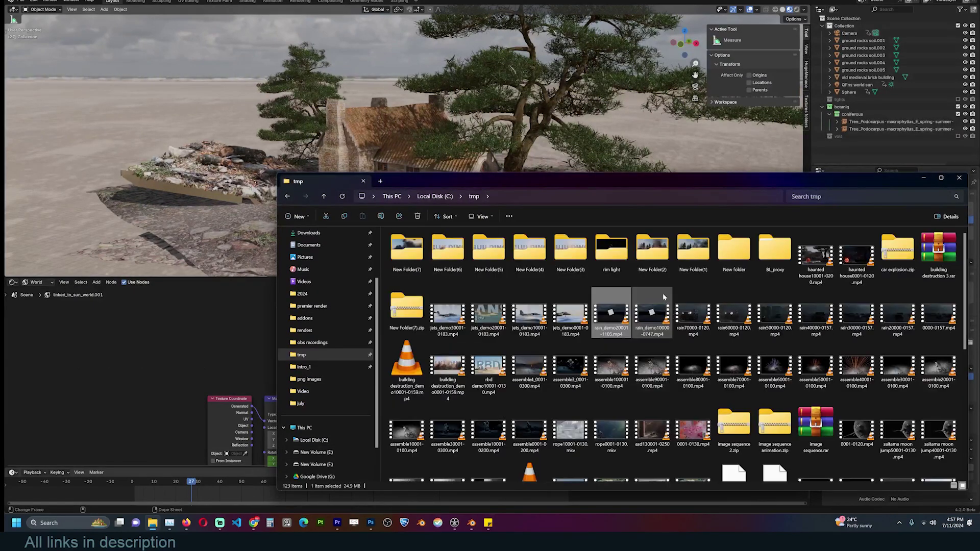
double_click(620, 317)
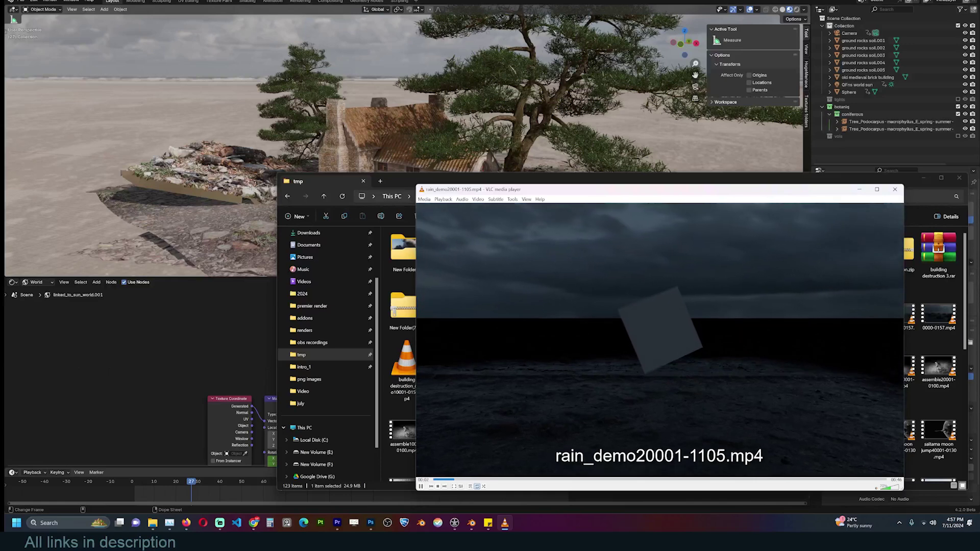
left_click_drag(653, 190, 326, 82)
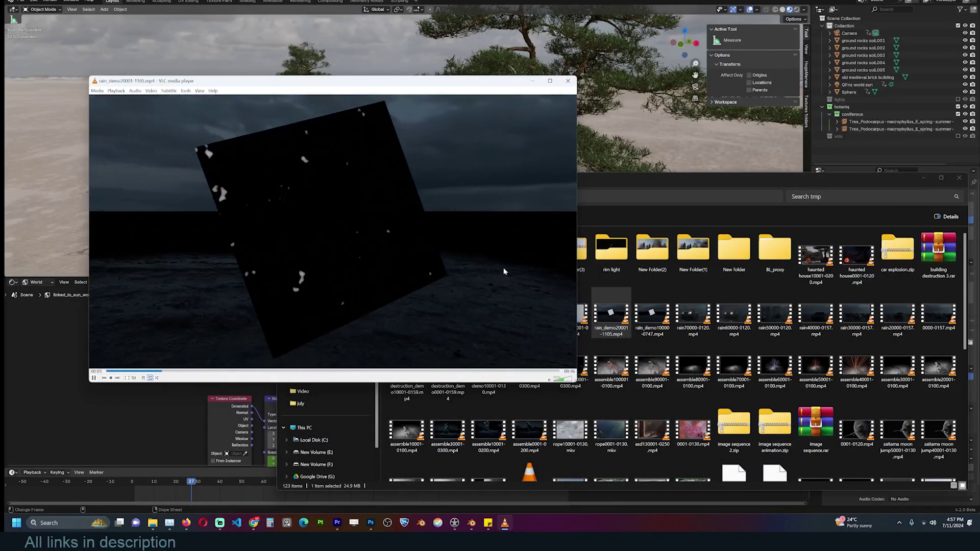
double_click(693, 317)
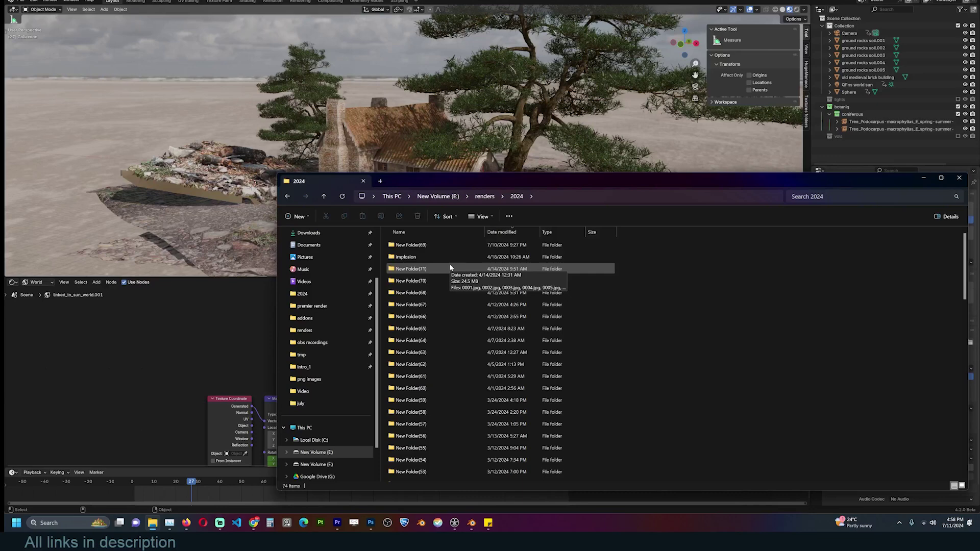
Open New Folder(71) and its frame 0001.jpg, dismissing the app chooser
left_click(450, 269)
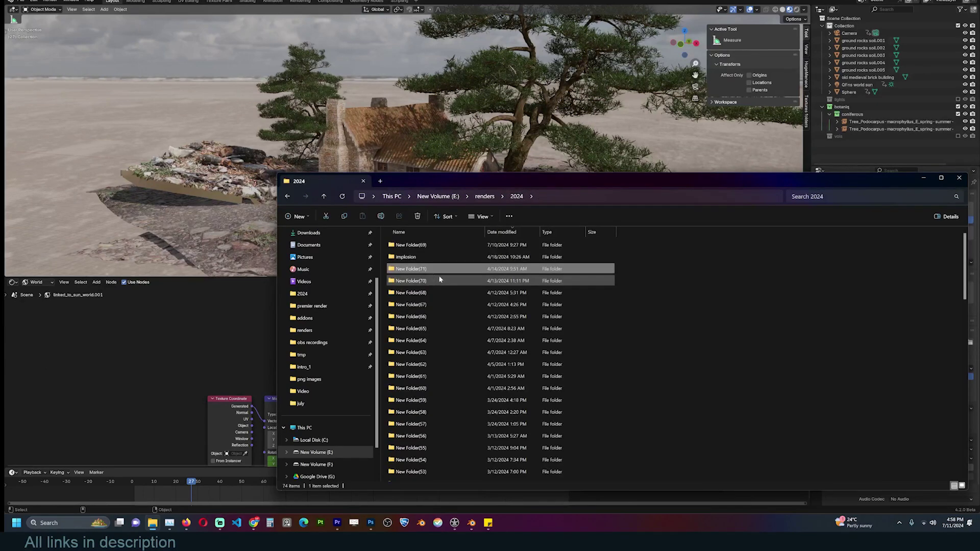
double_click(555, 269)
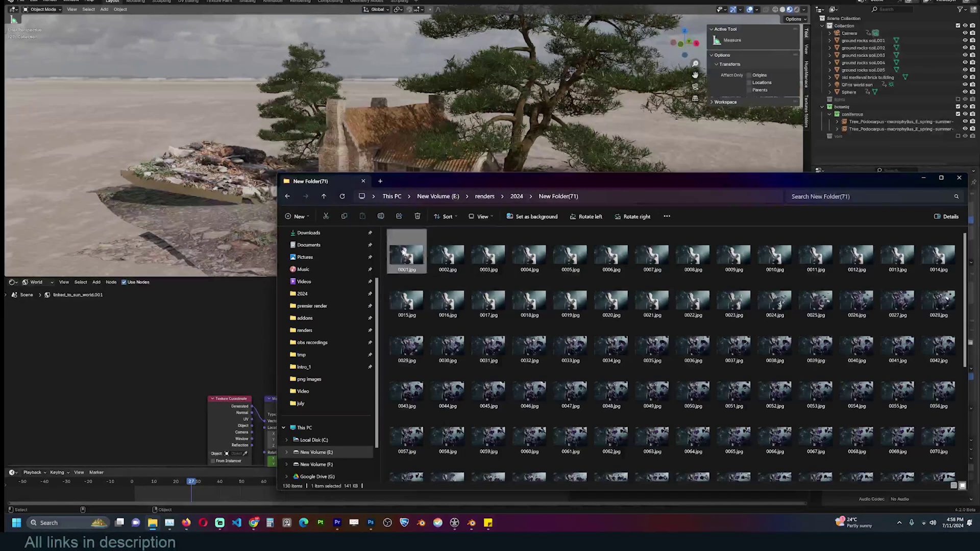
double_click(407, 255)
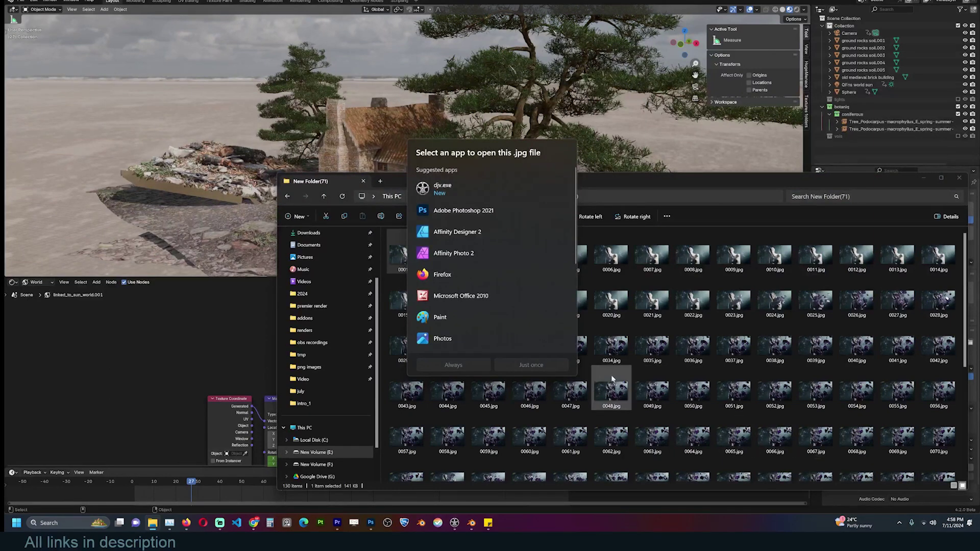
key("Escape")
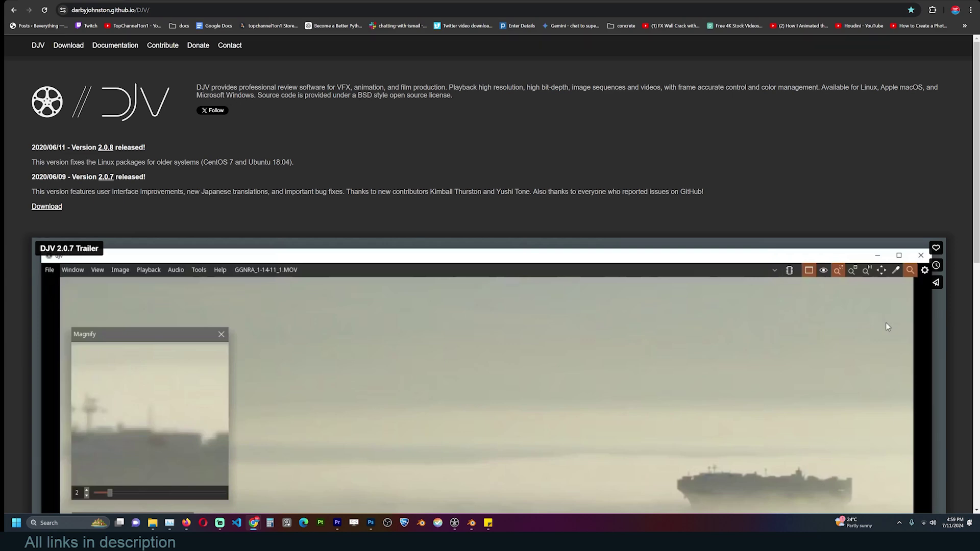
Scroll the DJV homepage through the 2.0.7 trailer and user testimonials
scroll(192, 209, "down", 5)
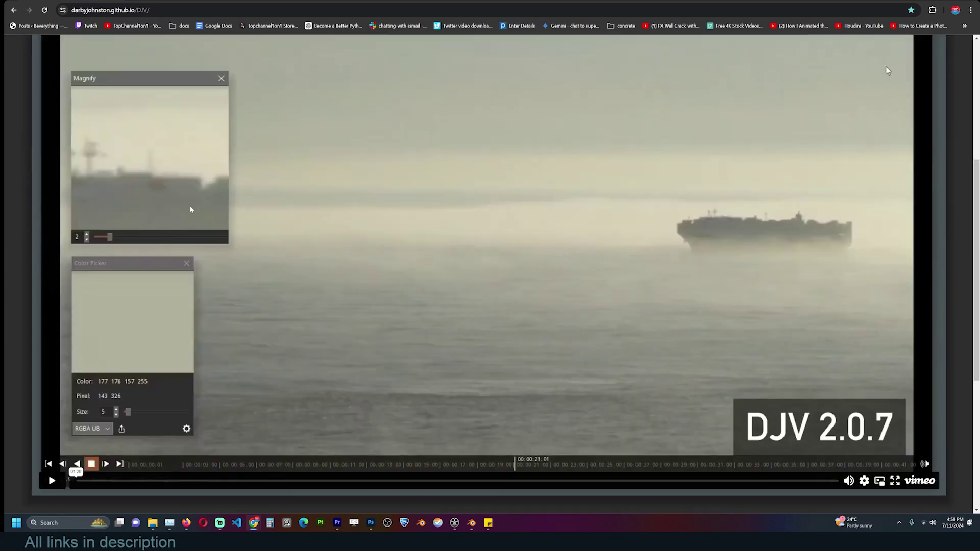
scroll(192, 209, "up", 5)
scroll(192, 209, "down", 9)
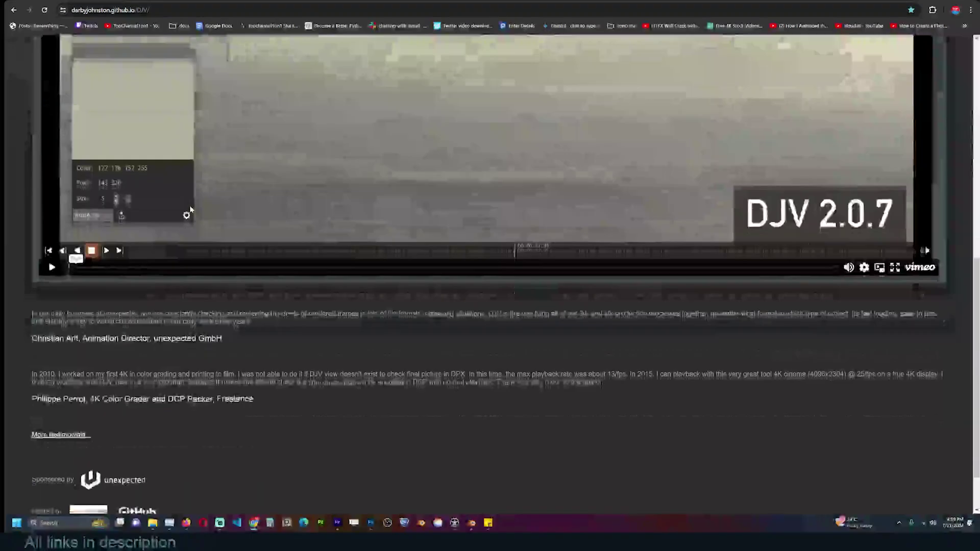
scroll(194, 209, "up", 3)
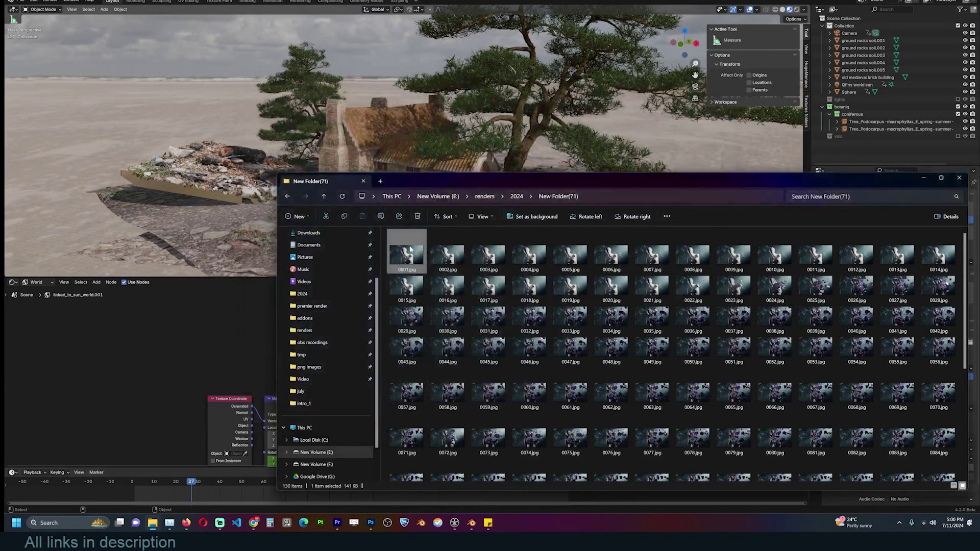
Open 0001.jpg with djv.exe and make DJV the default app for JPG files
right_click(426, 260)
left_click(474, 285)
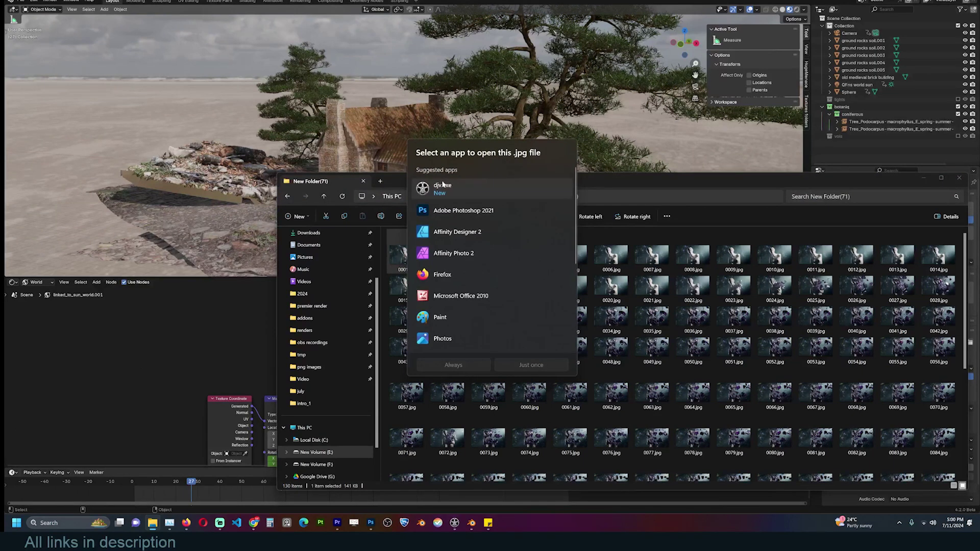
left_click(458, 187)
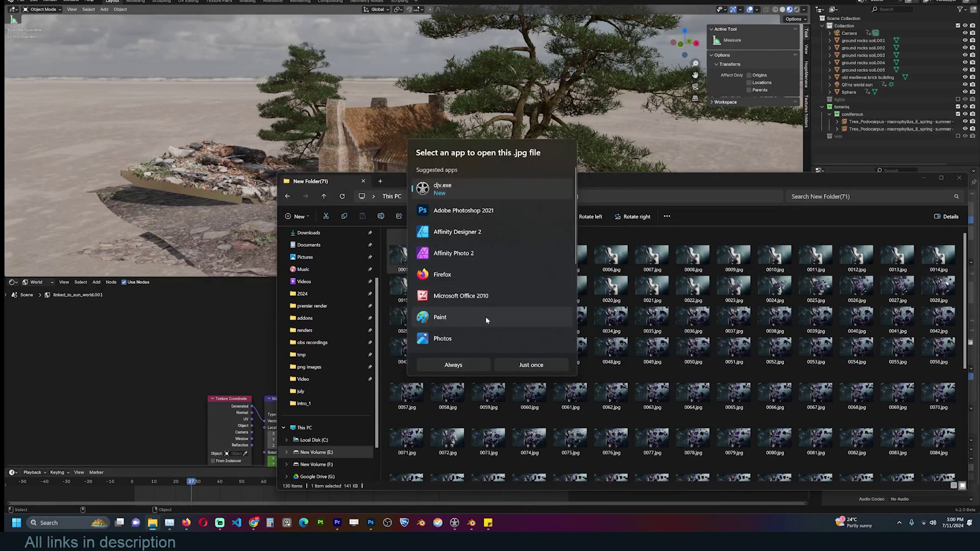
left_click(467, 360)
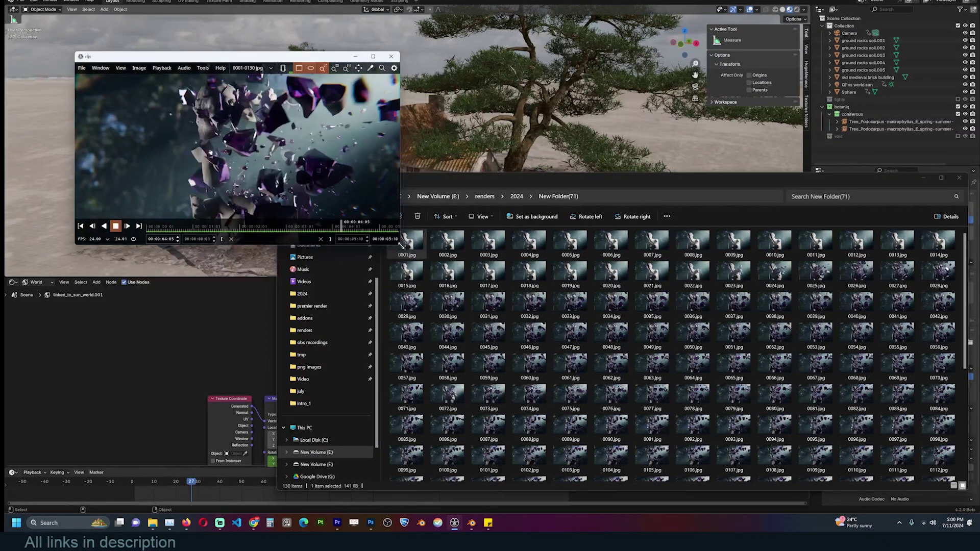
Enlarge the DJV window and turn the 0001-0130.jpg viewer into a repositioned floating panel
left_click_drag(401, 245, 652, 431)
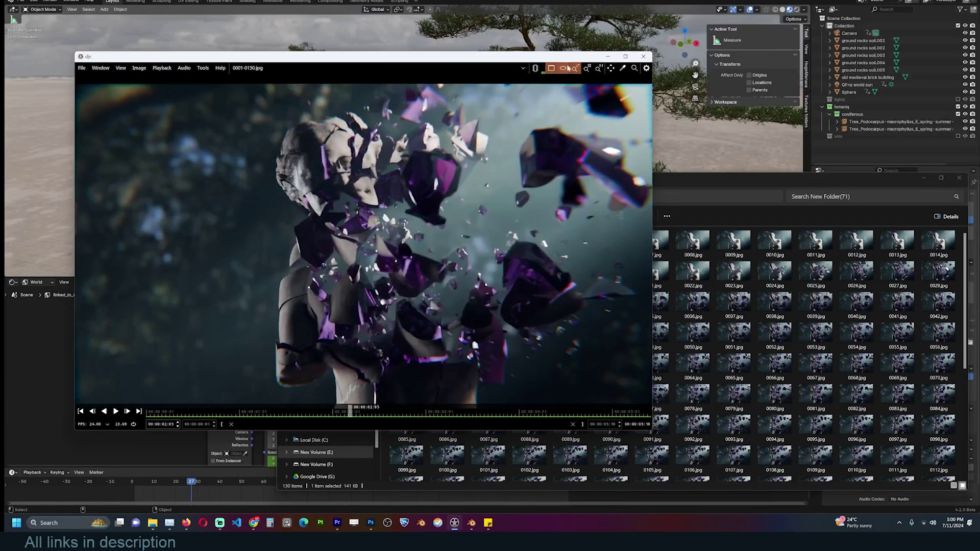
left_click(551, 68)
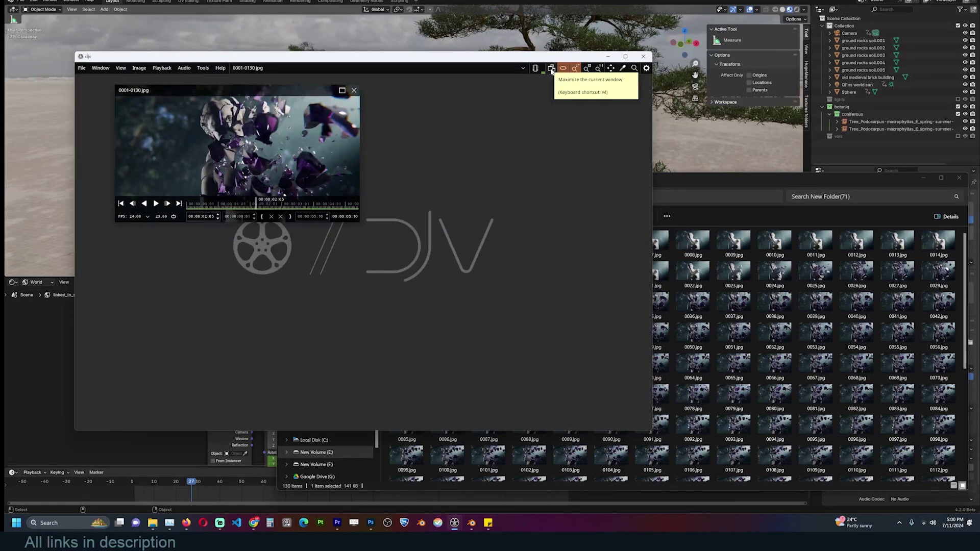
mouse_move(285, 97)
left_mouse_down()
mouse_move(404, 88)
mouse_move(287, 86)
left_mouse_up()
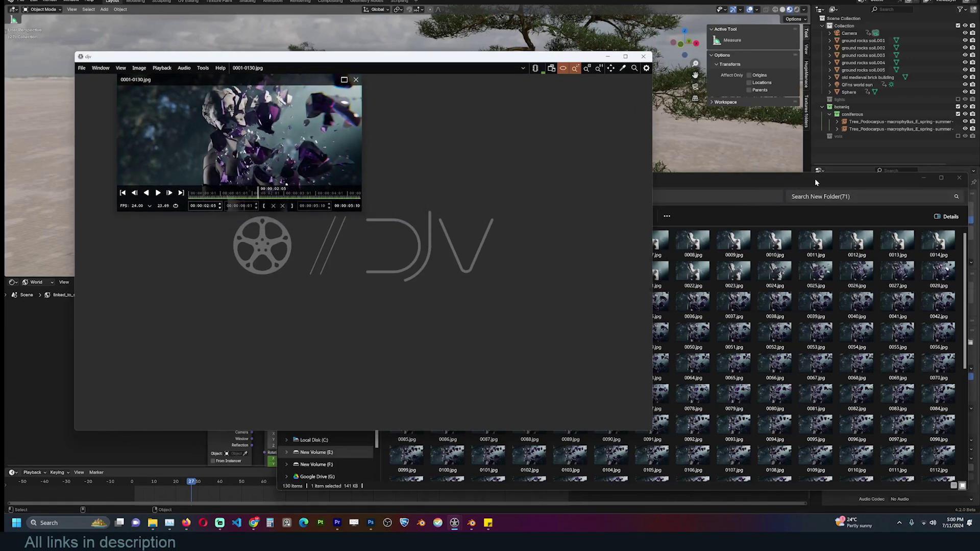
left_click(815, 181)
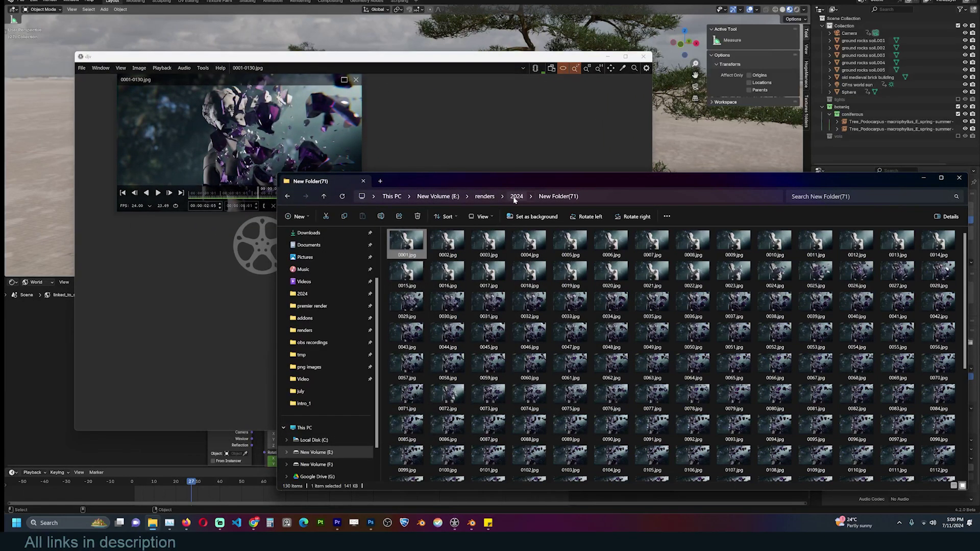
Load 20001.jpg from the implosion folder into DJV, placing its panel beside the statue sequence
left_click(516, 197)
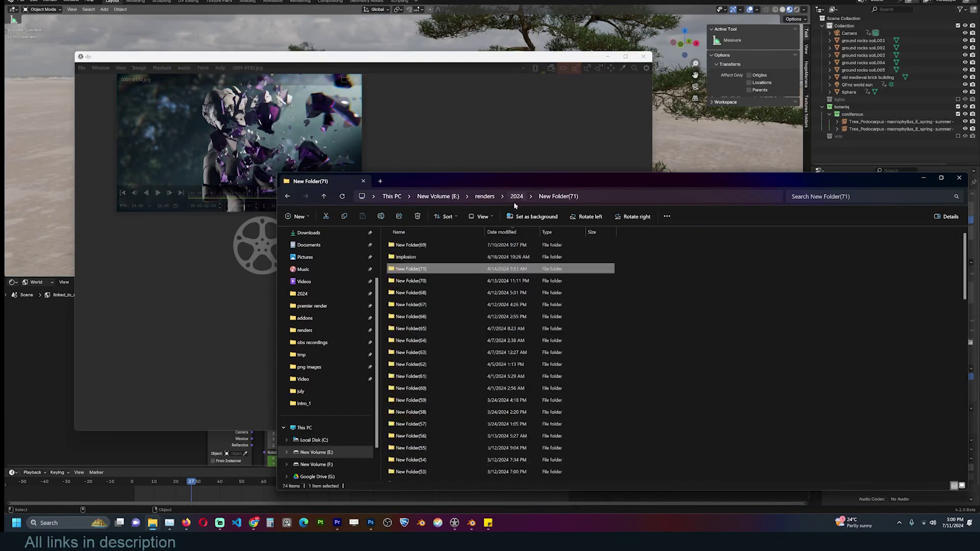
double_click(497, 258)
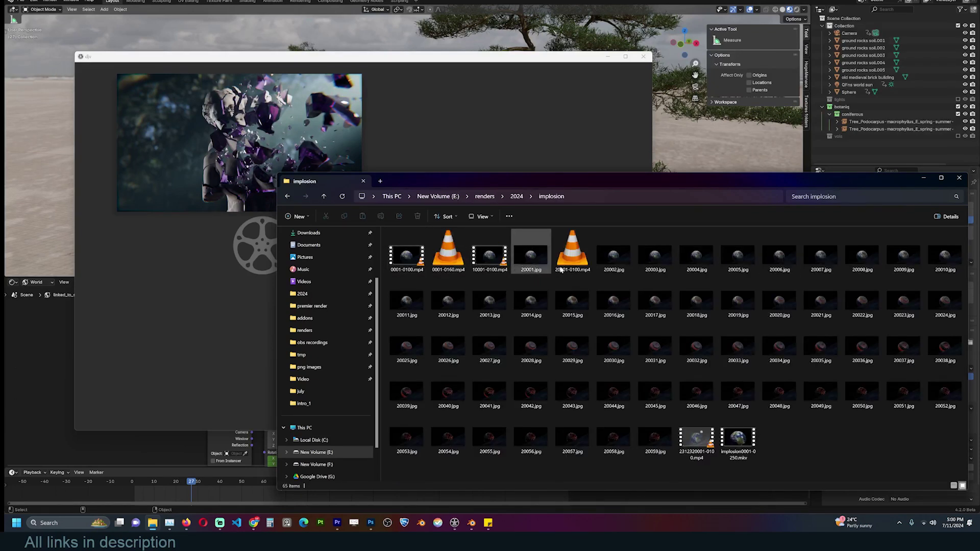
left_click(535, 268)
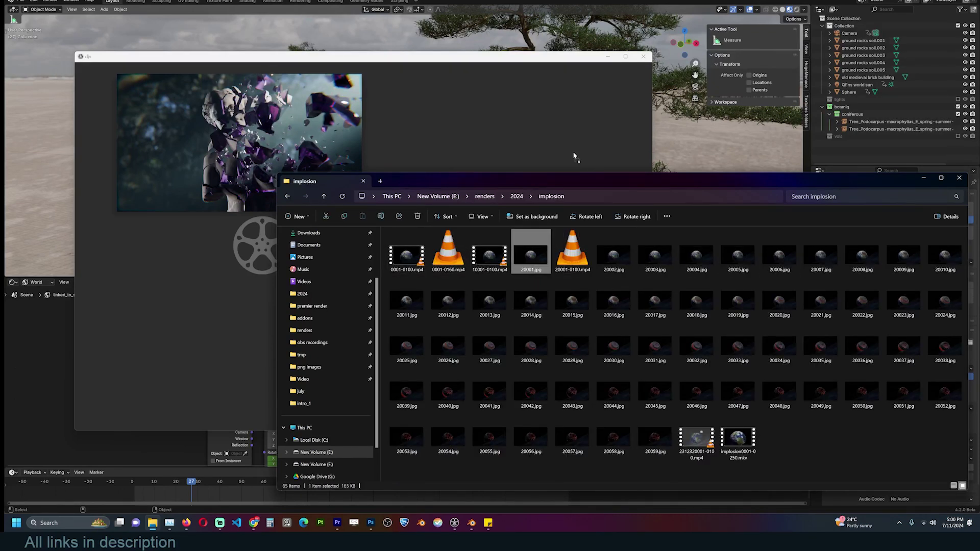
left_click_drag(545, 140, 542, 138)
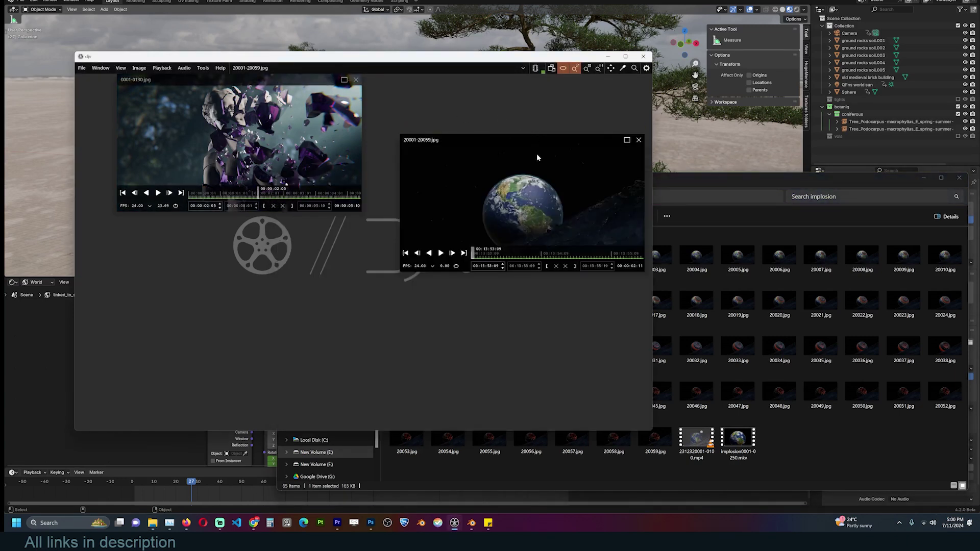
left_click_drag(587, 145, 556, 102)
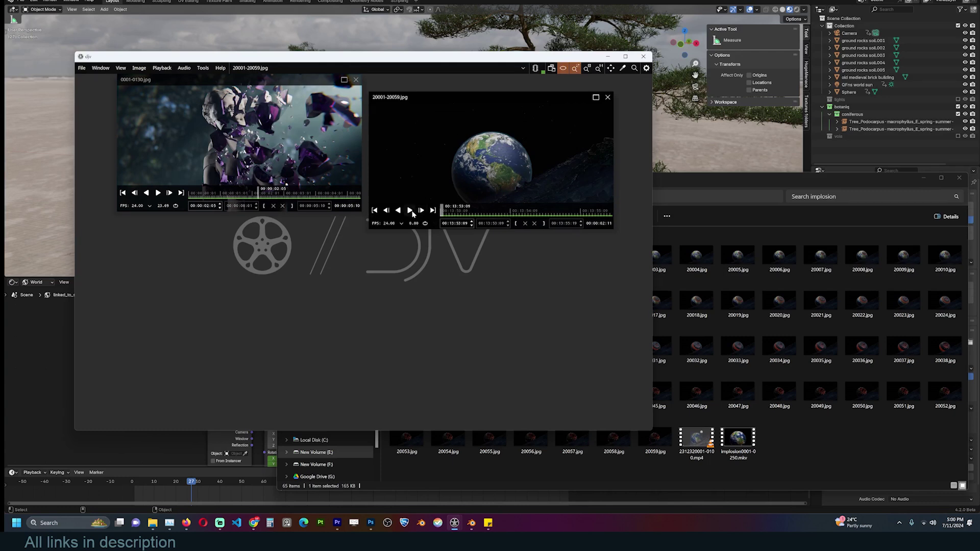
Play both the earth and statue sequences, scrubbing the statue timeline from its start
left_click(409, 211)
left_click(158, 193)
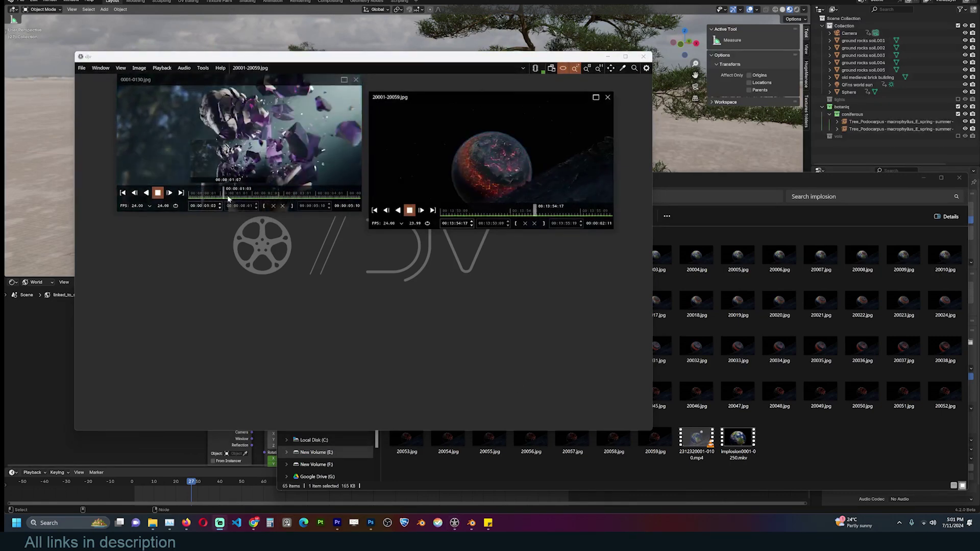
left_click(191, 196)
left_click_drag(190, 197, 247, 193)
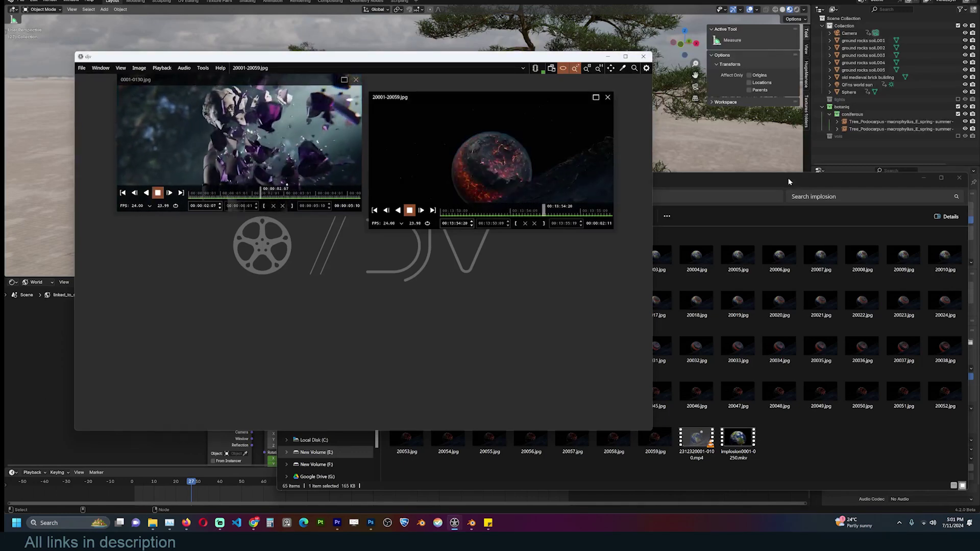
left_click(740, 179)
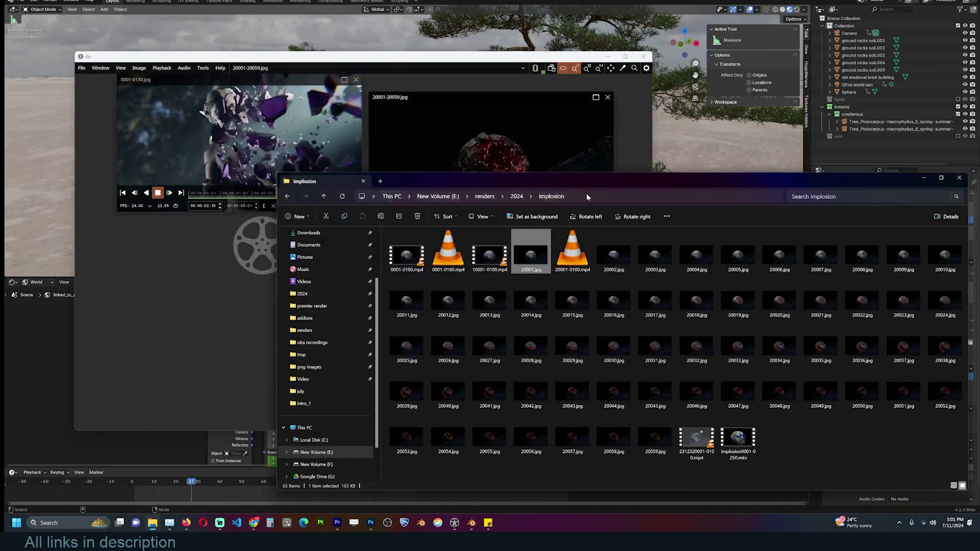
Add the 0001-0167.png sequence to DJV, widen its panel, then open New Folder(61)
left_click(516, 196)
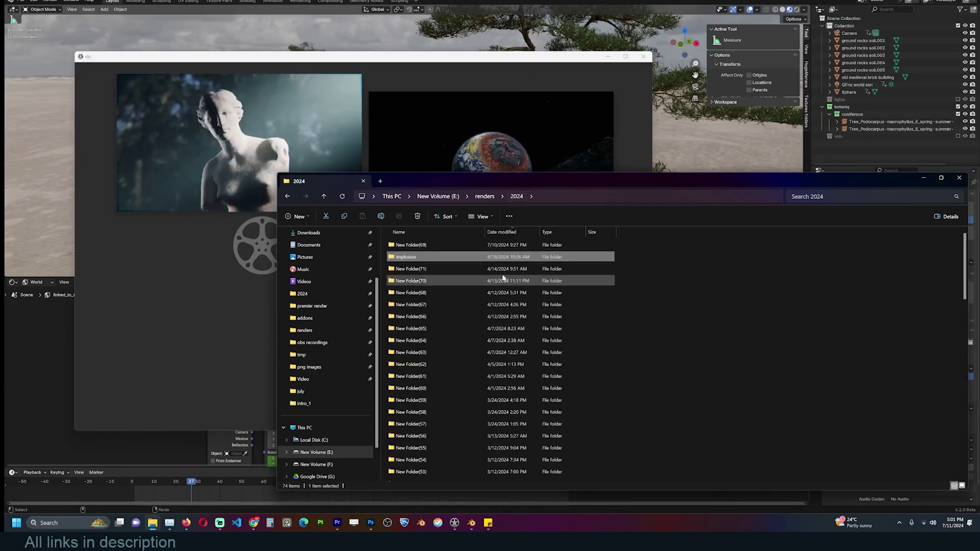
double_click(515, 269)
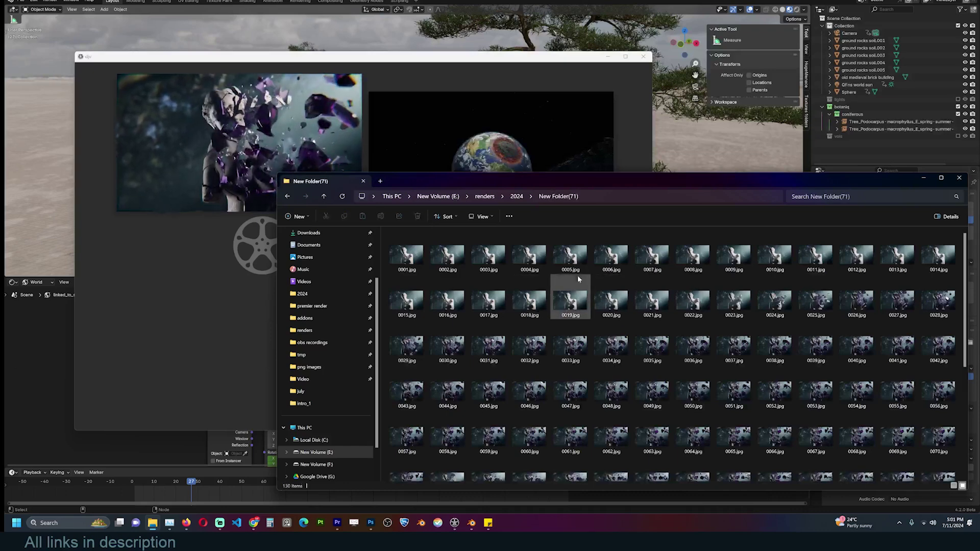
double_click(462, 280)
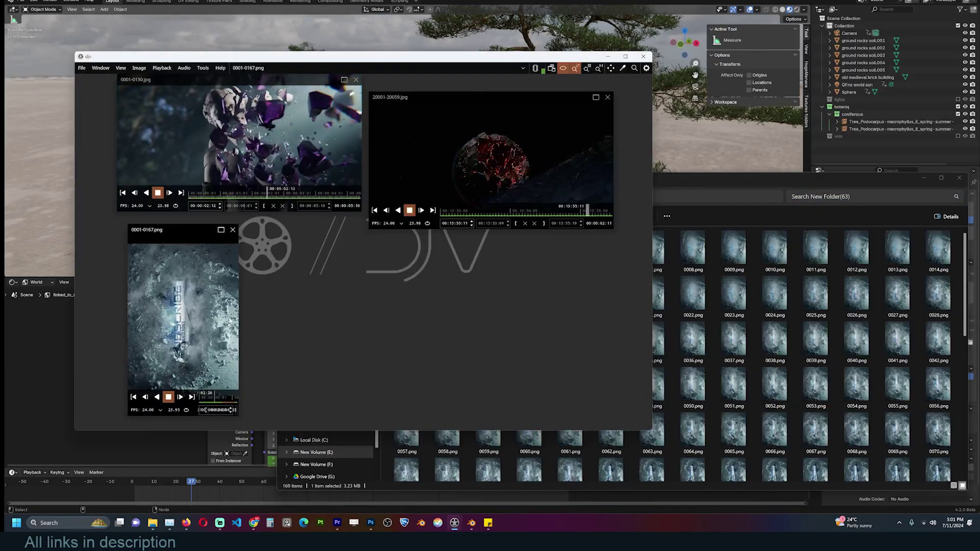
left_click_drag(242, 317, 336, 308)
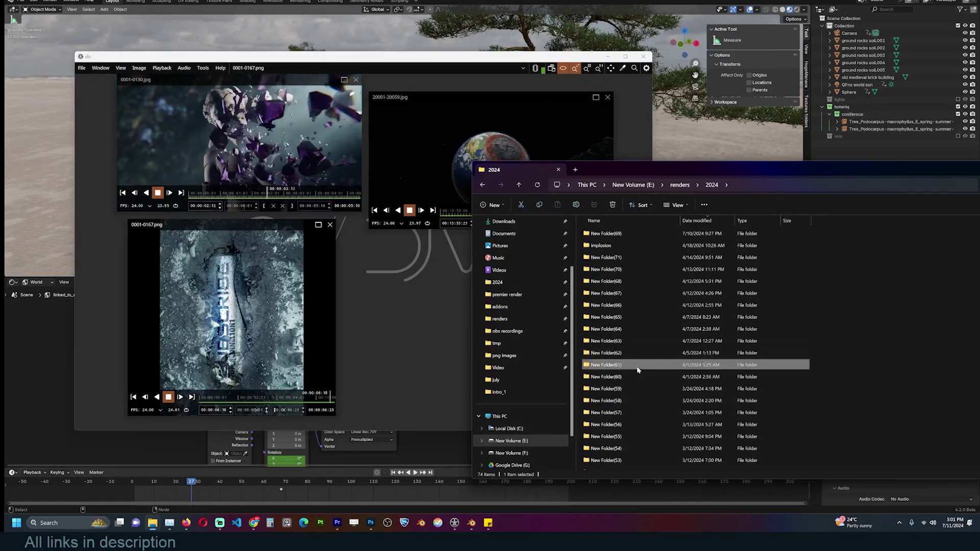
double_click(637, 370)
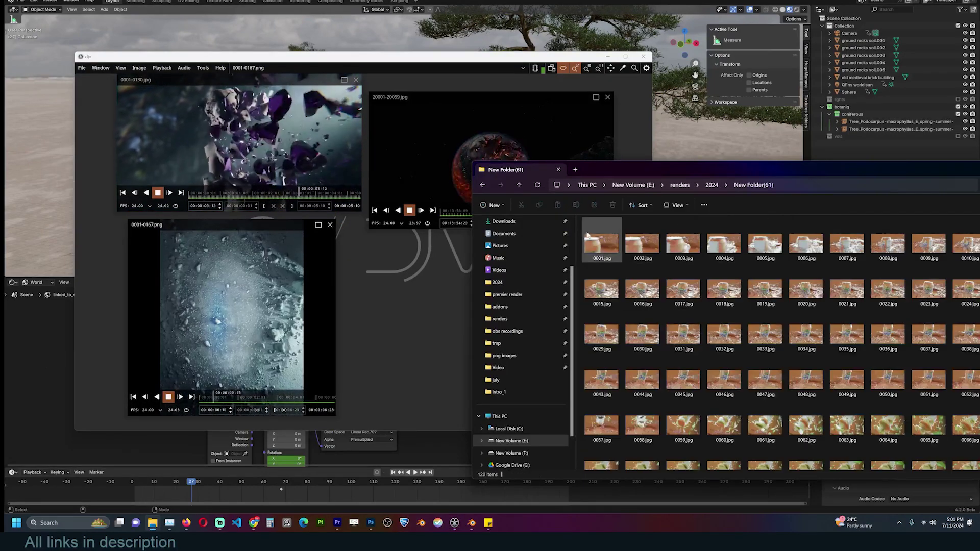
Load the 0001-0120.jpg can splash sequence into DJV, play it and enlarge its panel
left_click_drag(587, 234, 402, 359)
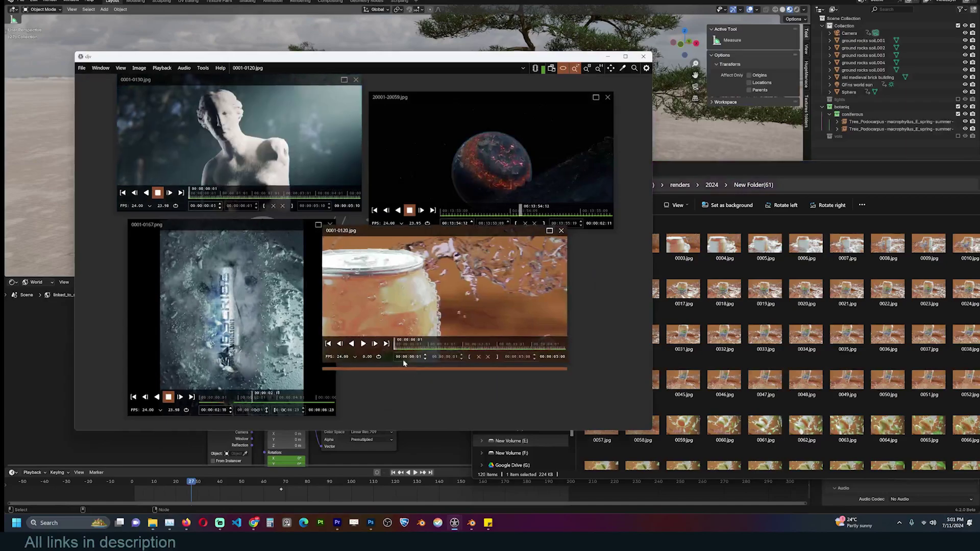
left_click(363, 343)
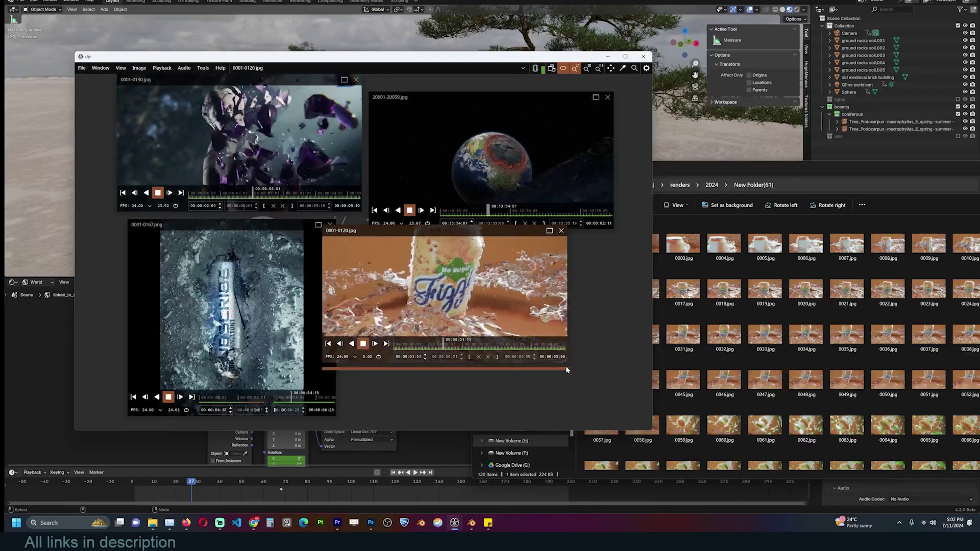
left_click_drag(570, 369, 625, 410)
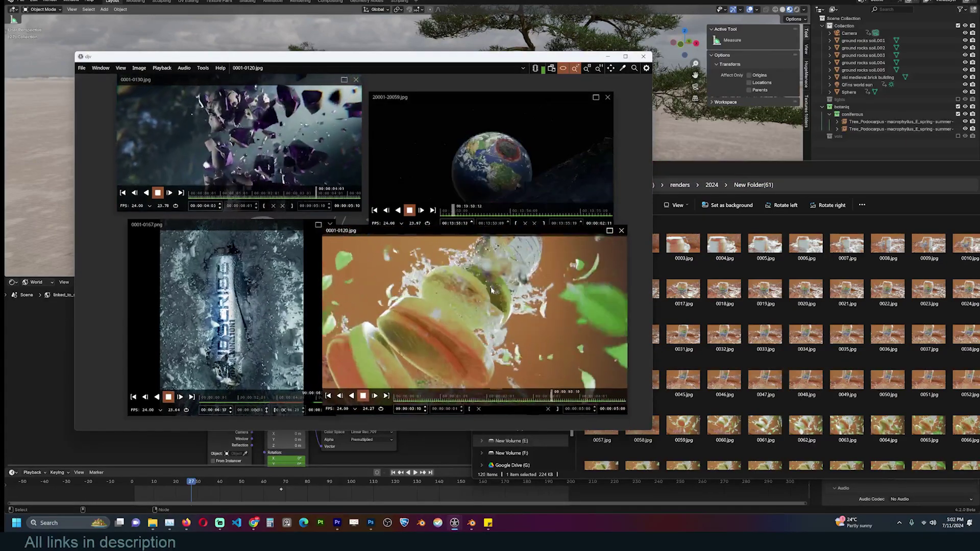
Maximize DJV and arrange the can splash and earth panels across the window
key("super+Up")
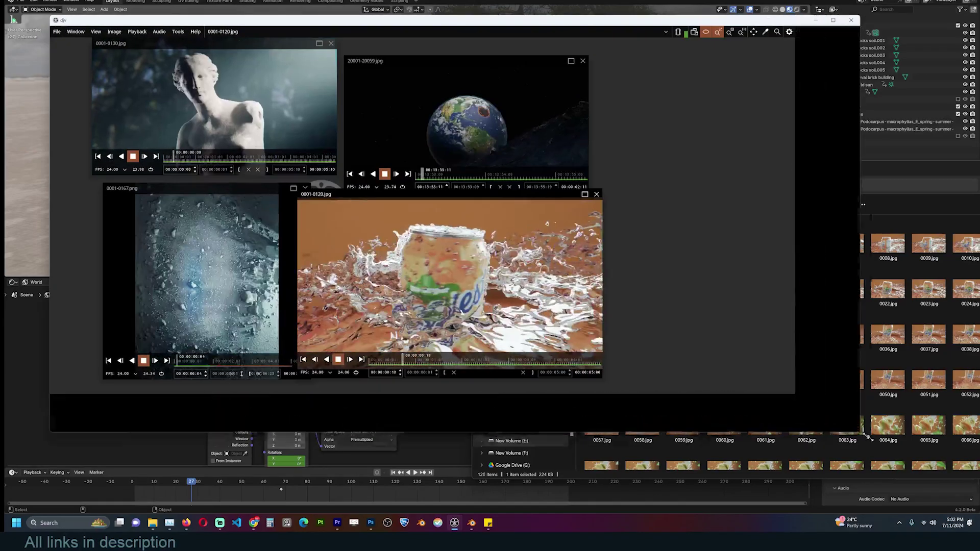
left_click_drag(495, 194, 697, 252)
left_click_drag(451, 66, 492, 51)
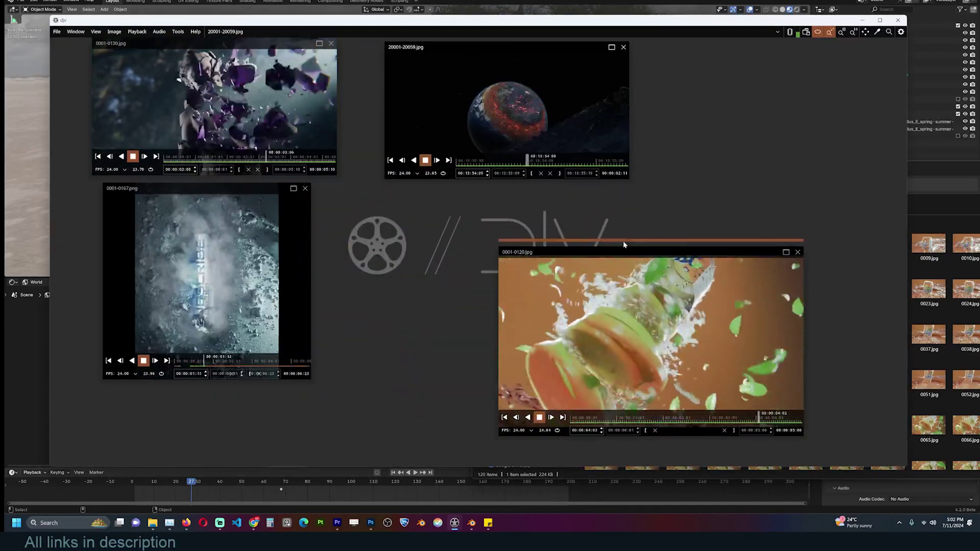
left_click_drag(588, 255, 449, 214)
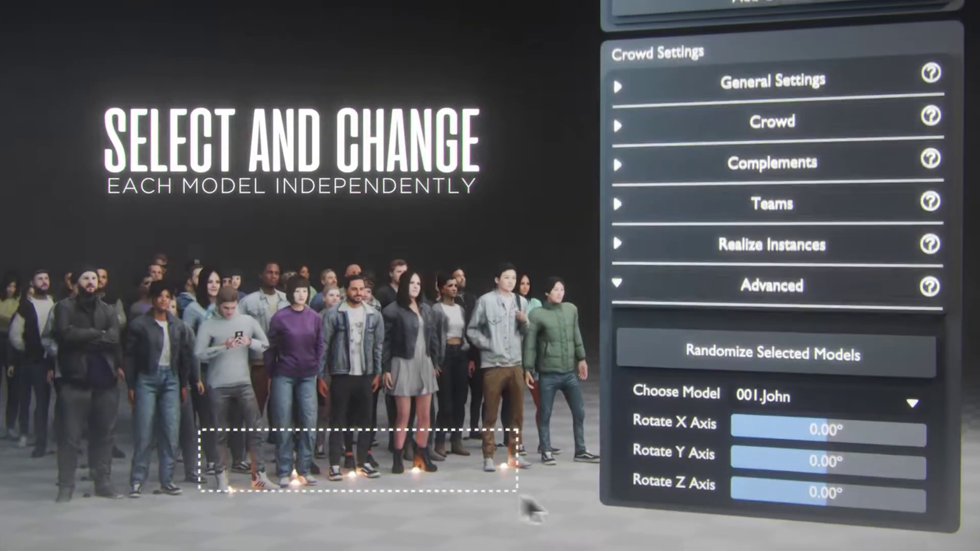
Randomize the selected crowd models twice, pick 003.Brian, and rotate it about 68.77° on Z
left_click(764, 342)
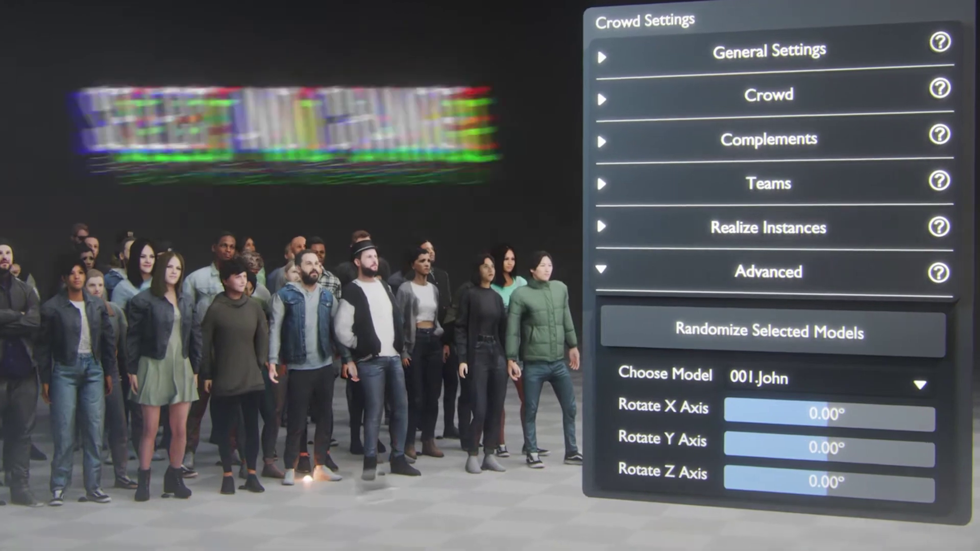
left_click(914, 385)
left_click(921, 384)
left_click_drag(903, 419, 883, 435)
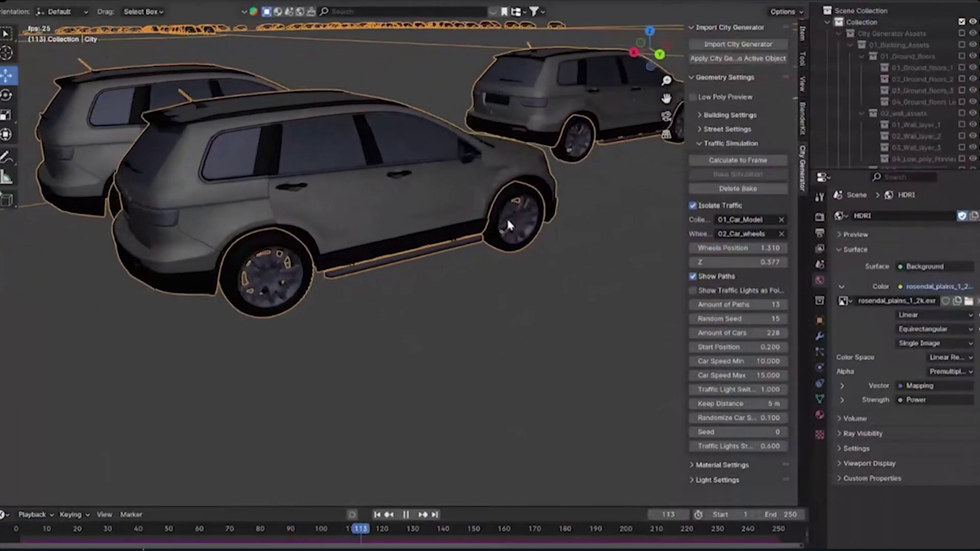
Start the Bake Simulation for the City Generator traffic so the cars compute along their paths
left_click(723, 176)
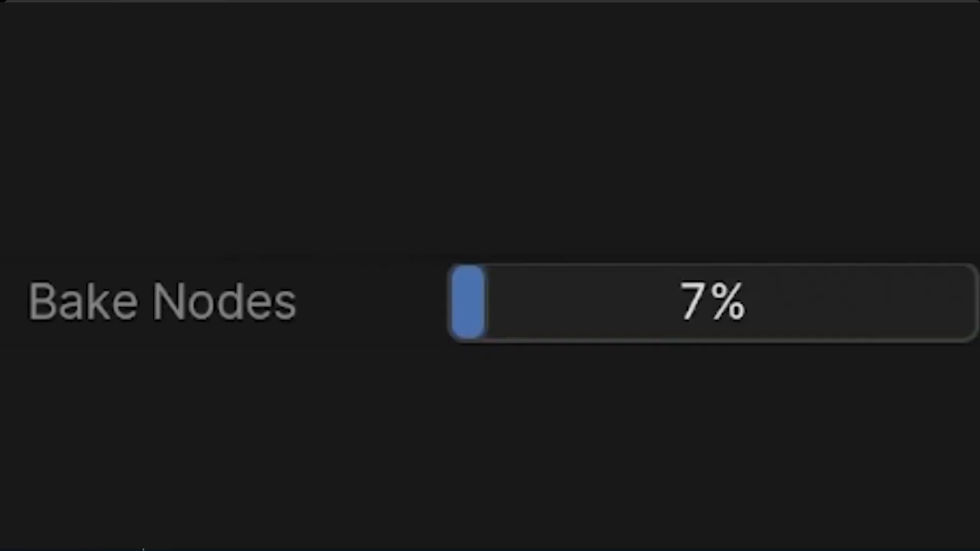